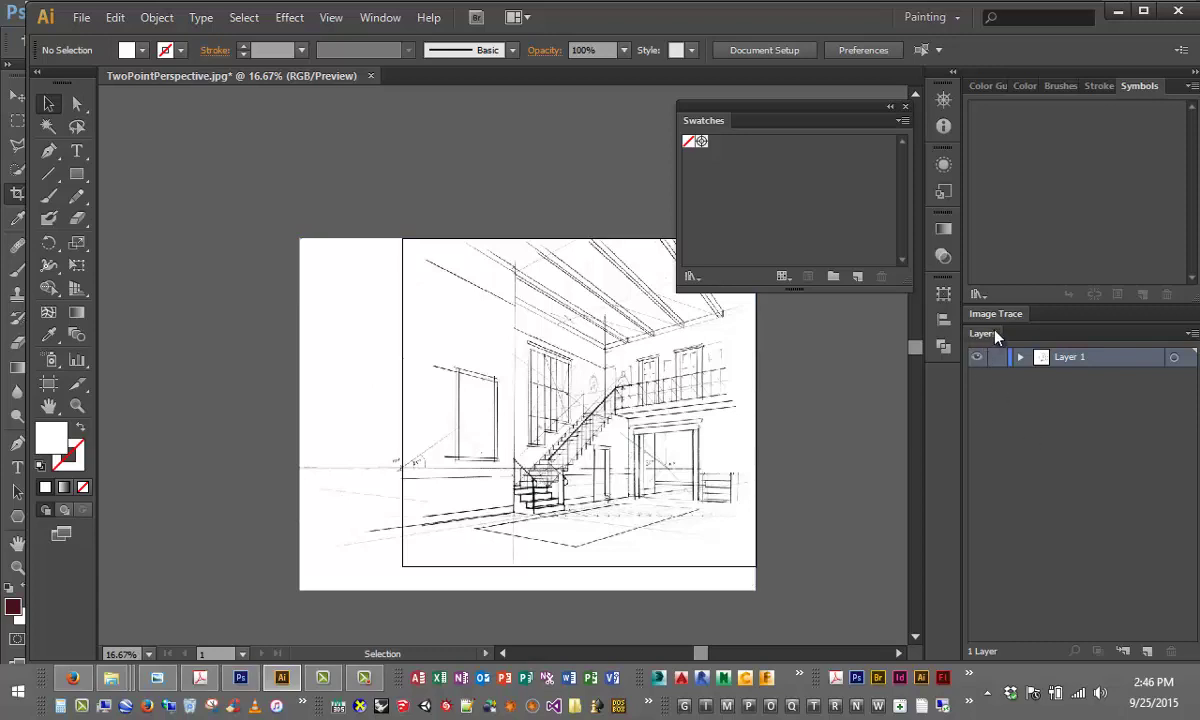
- Show the layer list with Layer 1 expanded, and draw a test rectangle over the sketch
{"action": "mouse_move", "coordinate": [994, 333]}
{"action": "left_mouse_down"}
{"action": "mouse_move", "coordinate": [1075, 312]}
{"action": "mouse_move", "coordinate": [1045, 327]}
{"action": "mouse_move", "coordinate": [1007, 383]}
{"action": "left_mouse_up"}
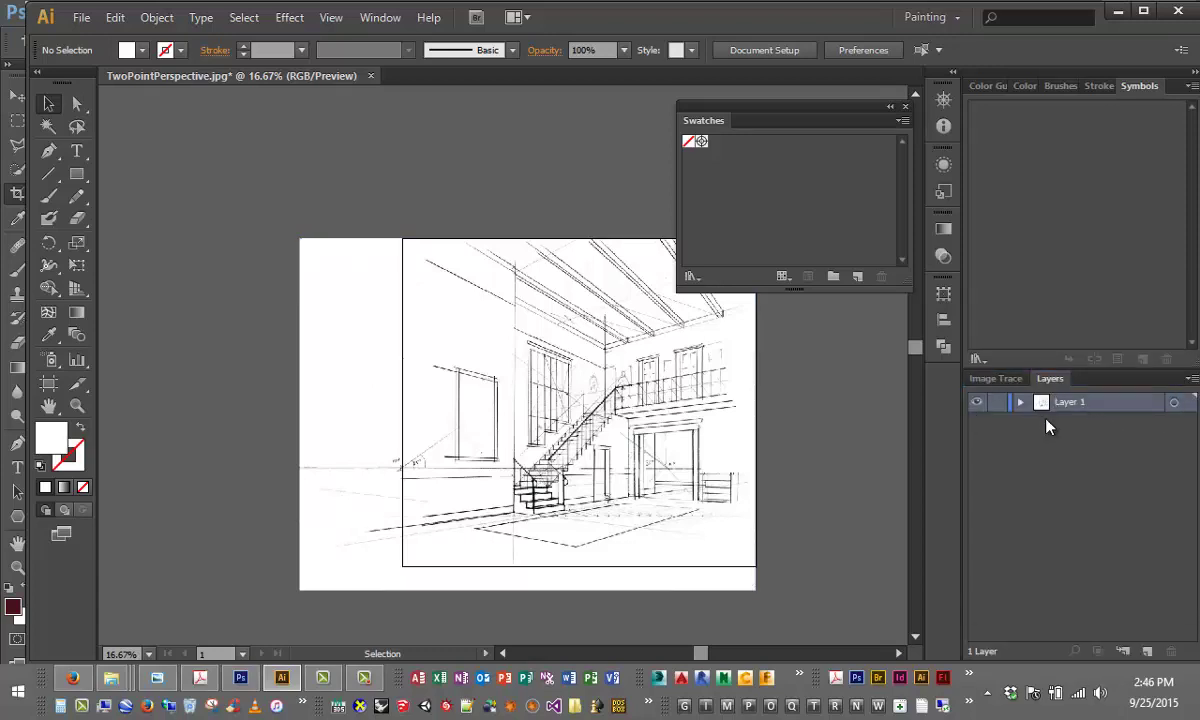
{"action": "left_click", "coordinate": [1021, 402]}
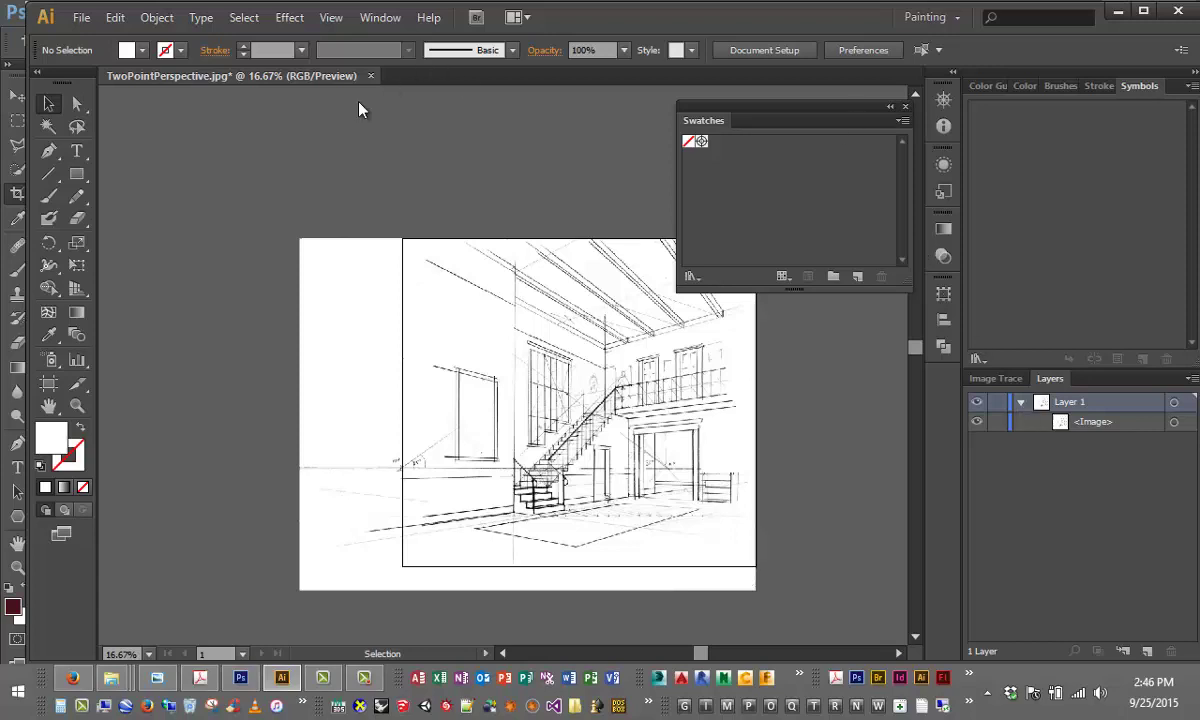
{"action": "left_click", "coordinate": [77, 173]}
{"action": "mouse_move", "coordinate": [464, 328]}
{"action": "left_mouse_down"}
{"action": "mouse_move", "coordinate": [517, 383]}
{"action": "mouse_move", "coordinate": [545, 377]}
{"action": "left_mouse_up"}
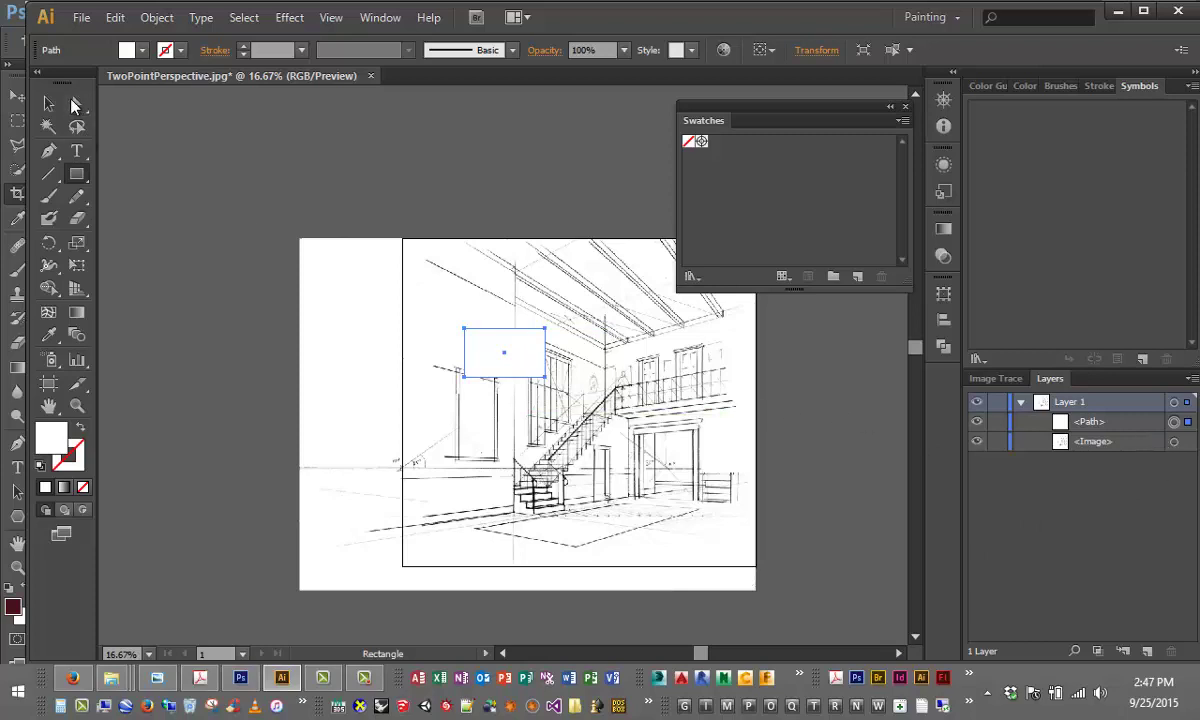
{"action": "left_click", "coordinate": [48, 103]}
- Delete the test rectangle and collapse Layer 1 in the layer list
{"action": "key", "text": "Delete"}
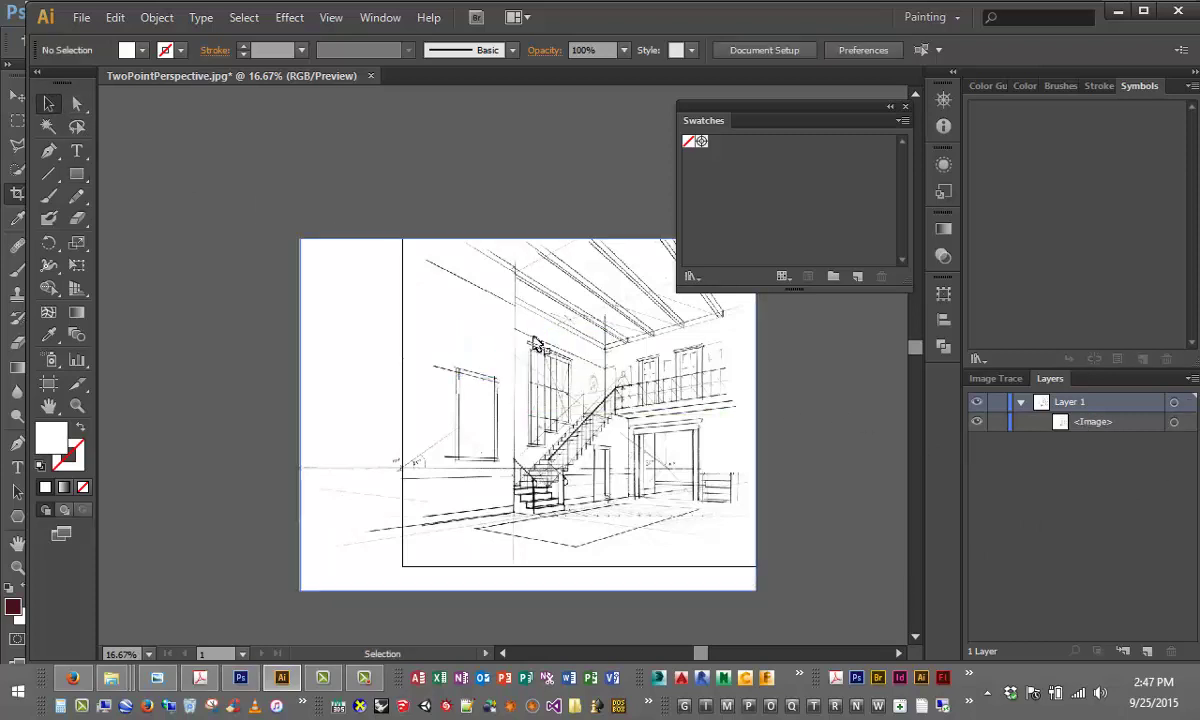
{"action": "left_click", "coordinate": [1020, 401]}
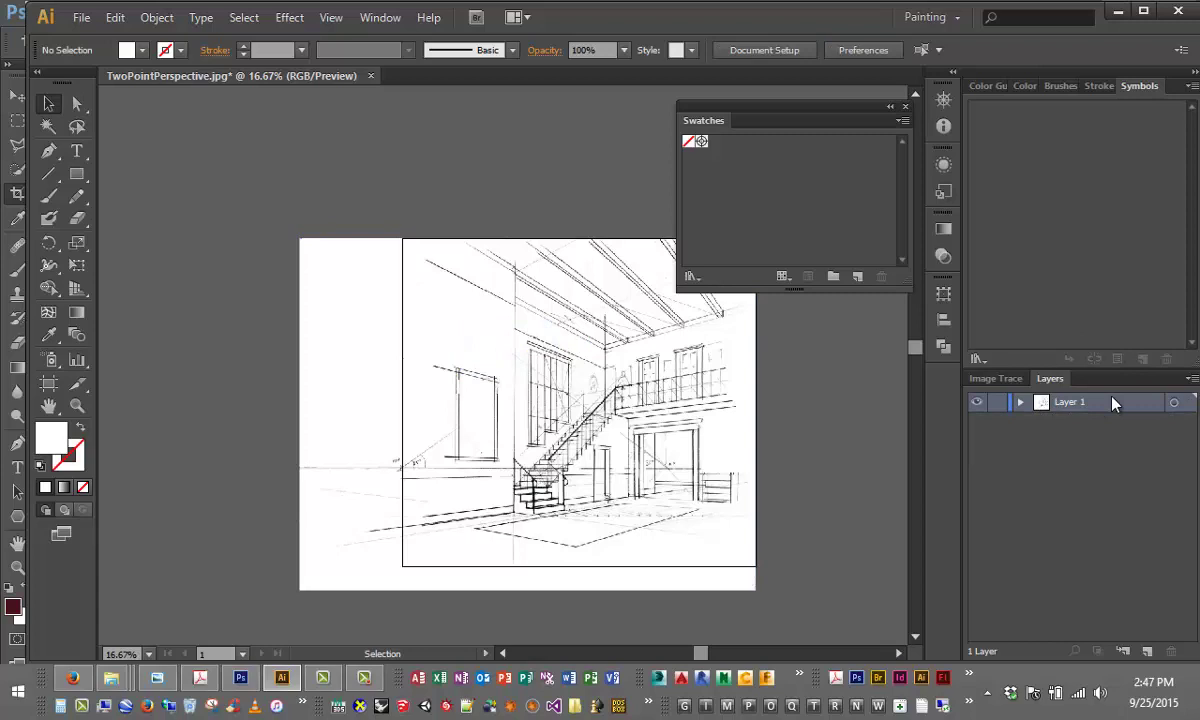
{"action": "left_click_drag", "start_coordinate": [1117, 405], "coordinate": [1147, 648]}
- Float and enlarge the Layers panel, then duplicate Layer 1 into a new layer
{"action": "left_click_drag", "start_coordinate": [1050, 378], "coordinate": [316, 104]}
{"action": "left_click_drag", "start_coordinate": [355, 426], "coordinate": [343, 283]}
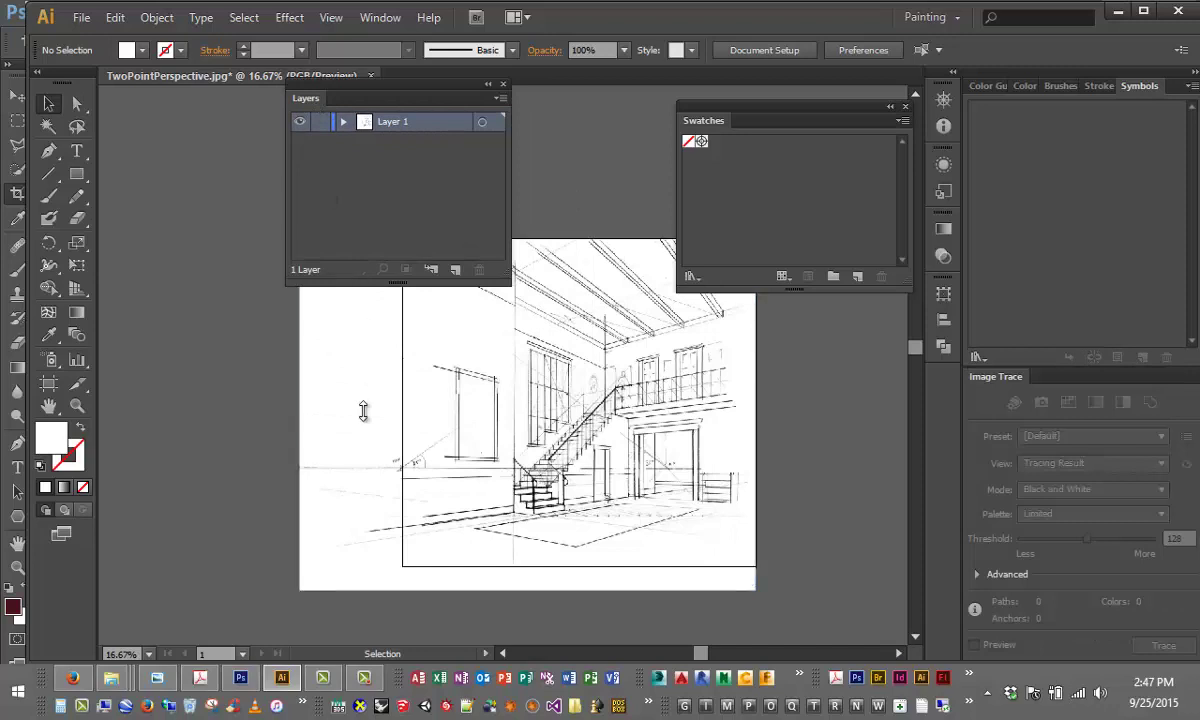
{"action": "left_click_drag", "start_coordinate": [363, 411], "coordinate": [365, 643]}
{"action": "left_click_drag", "start_coordinate": [357, 122], "coordinate": [446, 333]}
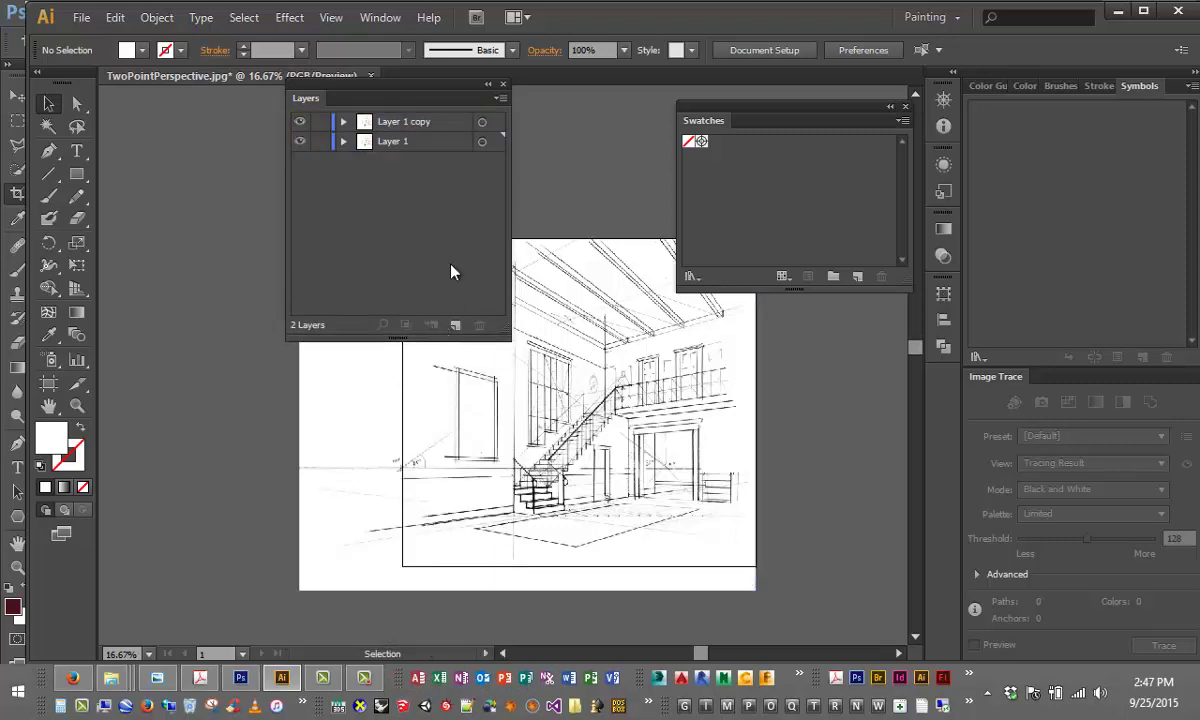
- Rename the Layer 1 copy layer to 'Stairs'
{"action": "left_click", "coordinate": [393, 121]}
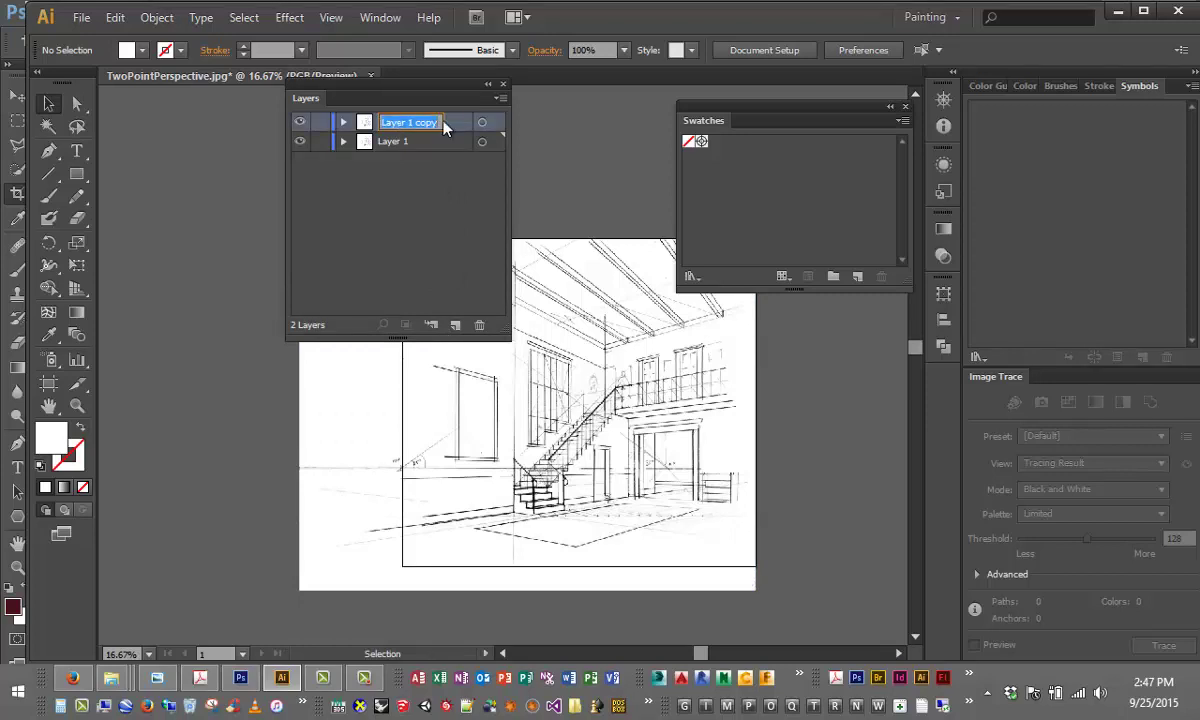
{"action": "key", "text": "BackSpace"}
{"action": "type", "text": "Stairs"}
{"action": "left_click", "coordinate": [405, 240]}
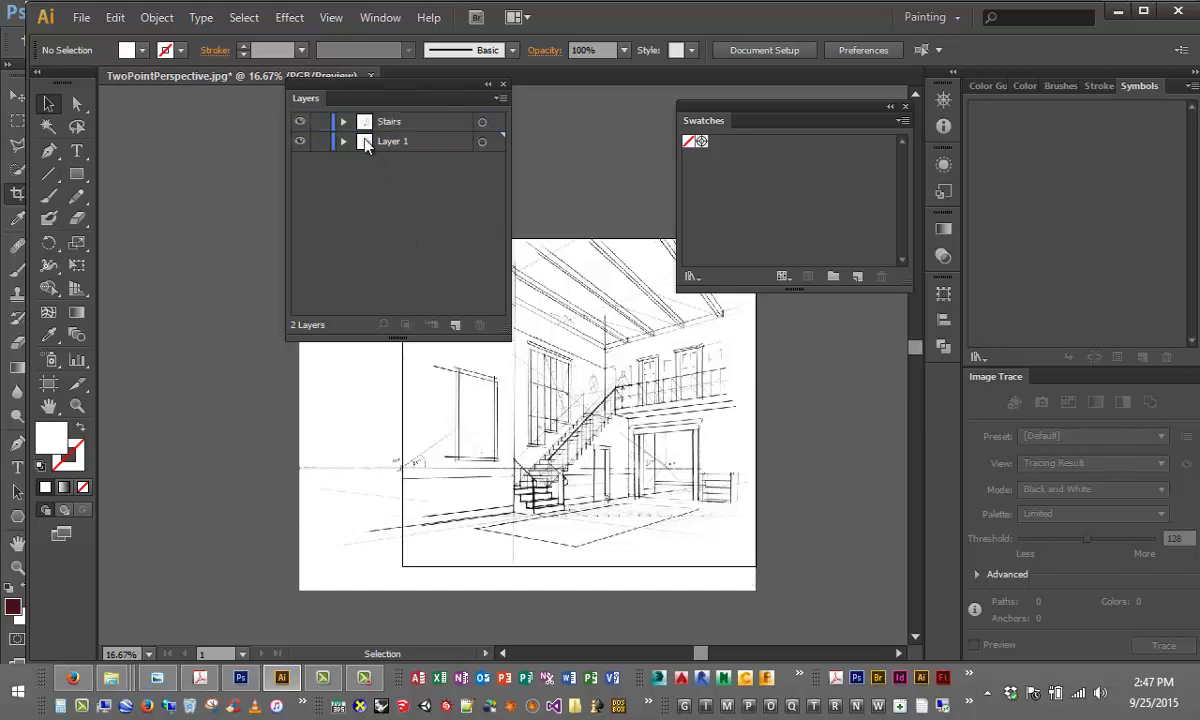
- Remove the duplicate sketch image from the Stairs layer
{"action": "left_click", "coordinate": [343, 121]}
{"action": "left_click", "coordinate": [343, 161]}
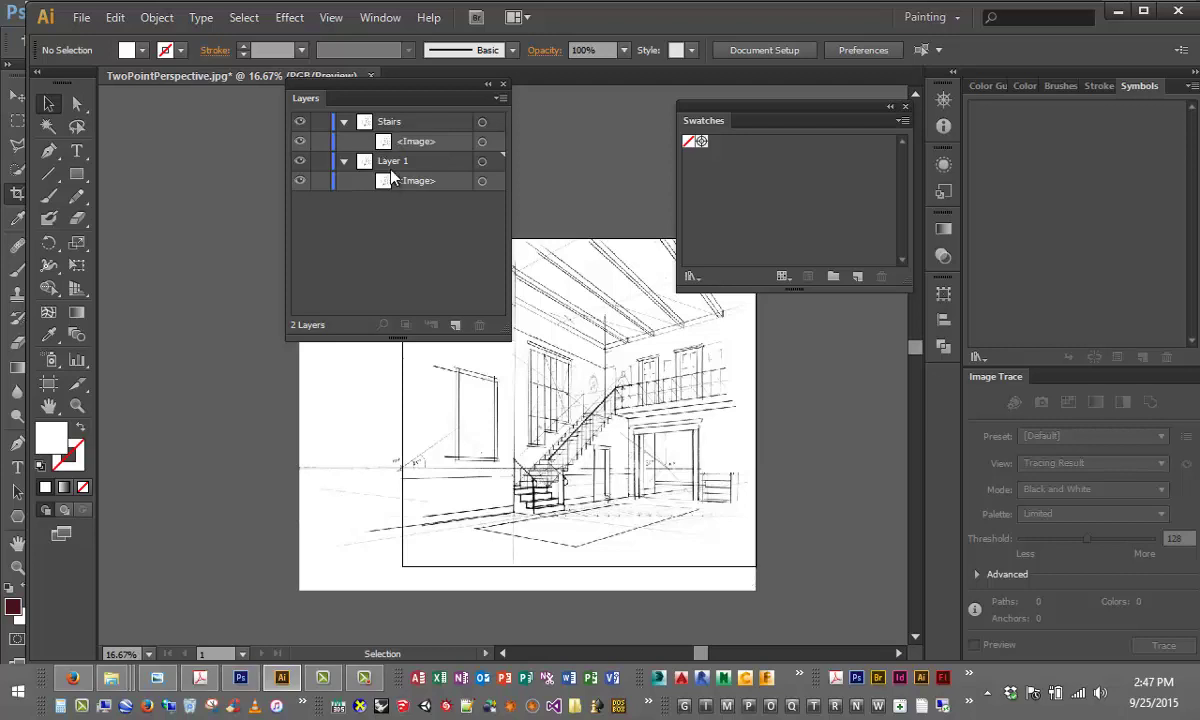
{"action": "left_click", "coordinate": [415, 146]}
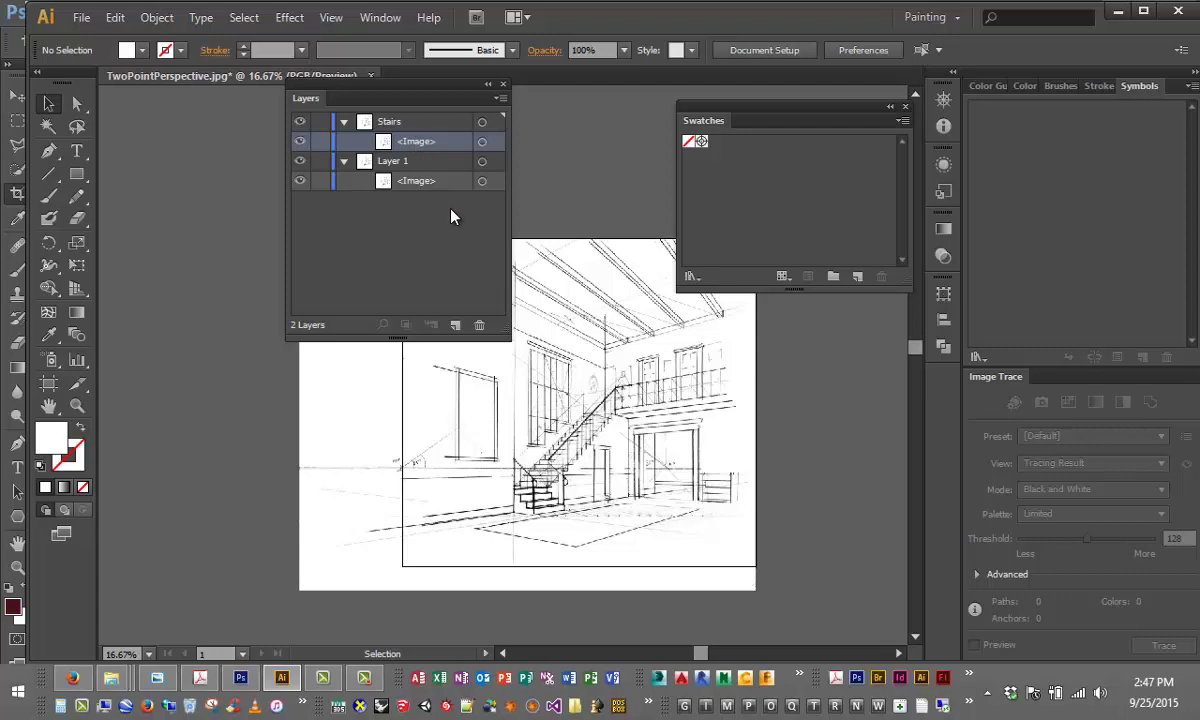
{"action": "left_click", "coordinate": [575, 410]}
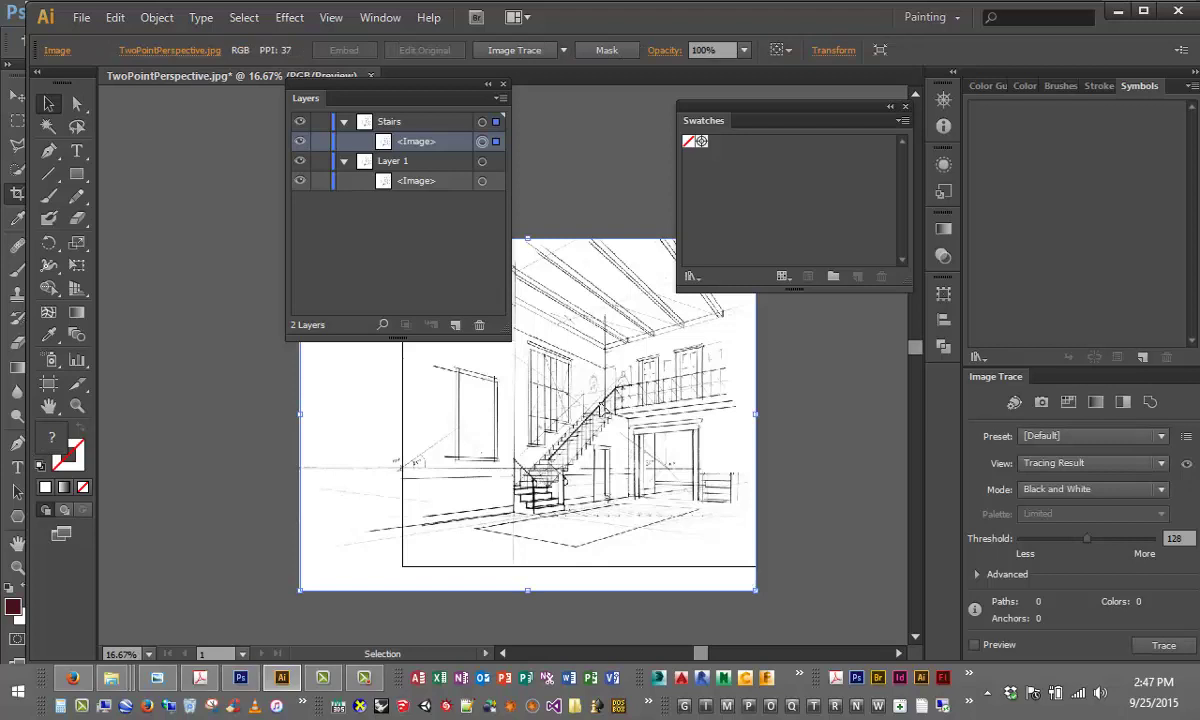
{"action": "key", "text": "ctrl+shift+a"}
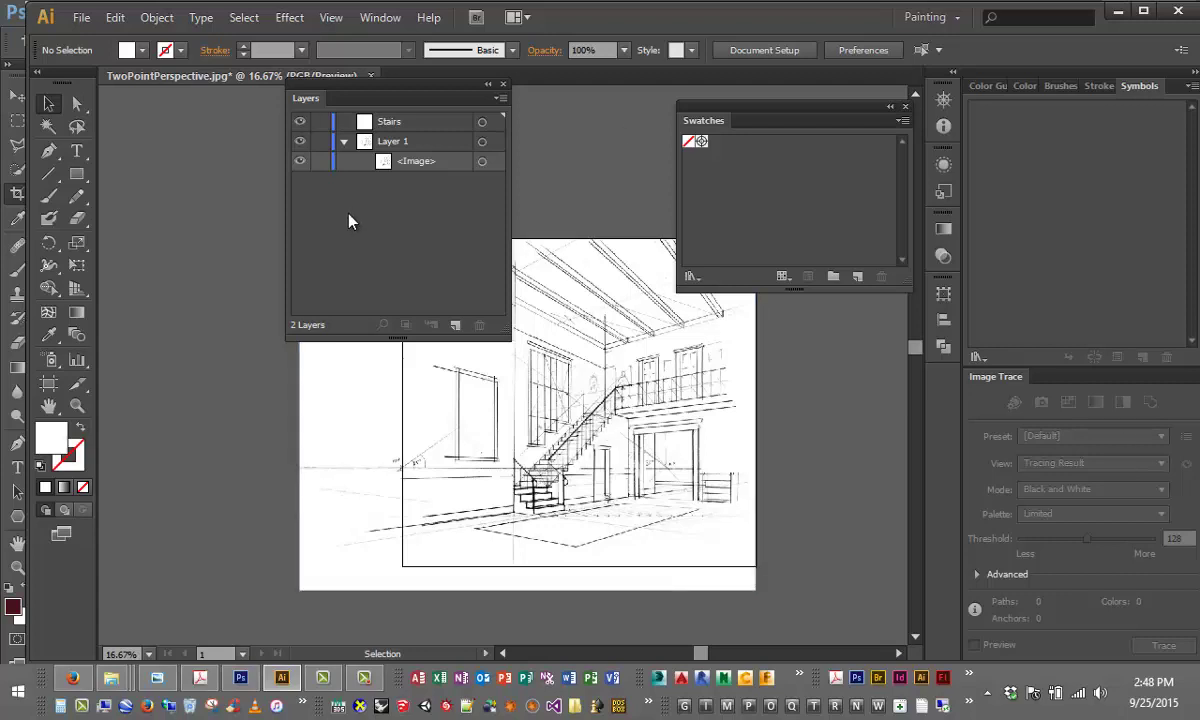
- Add a new empty layer above Layer 1
{"action": "left_click", "coordinate": [344, 142]}
{"action": "left_click", "coordinate": [392, 145]}
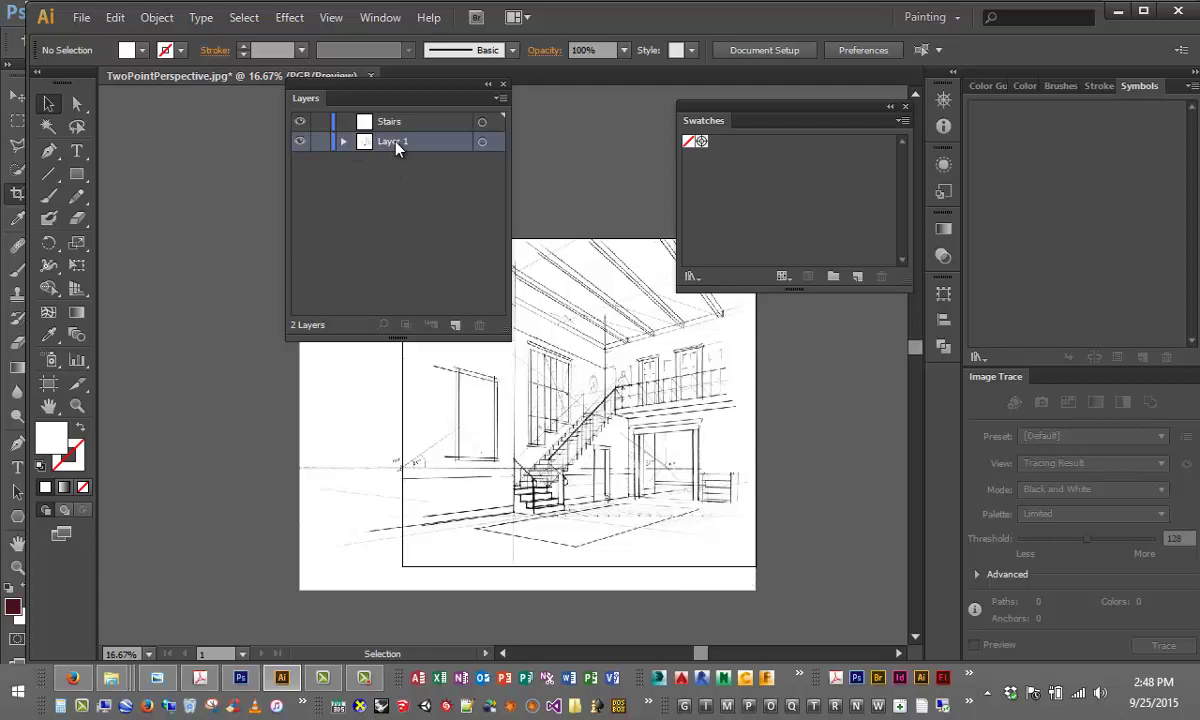
{"action": "left_click", "coordinate": [452, 305]}
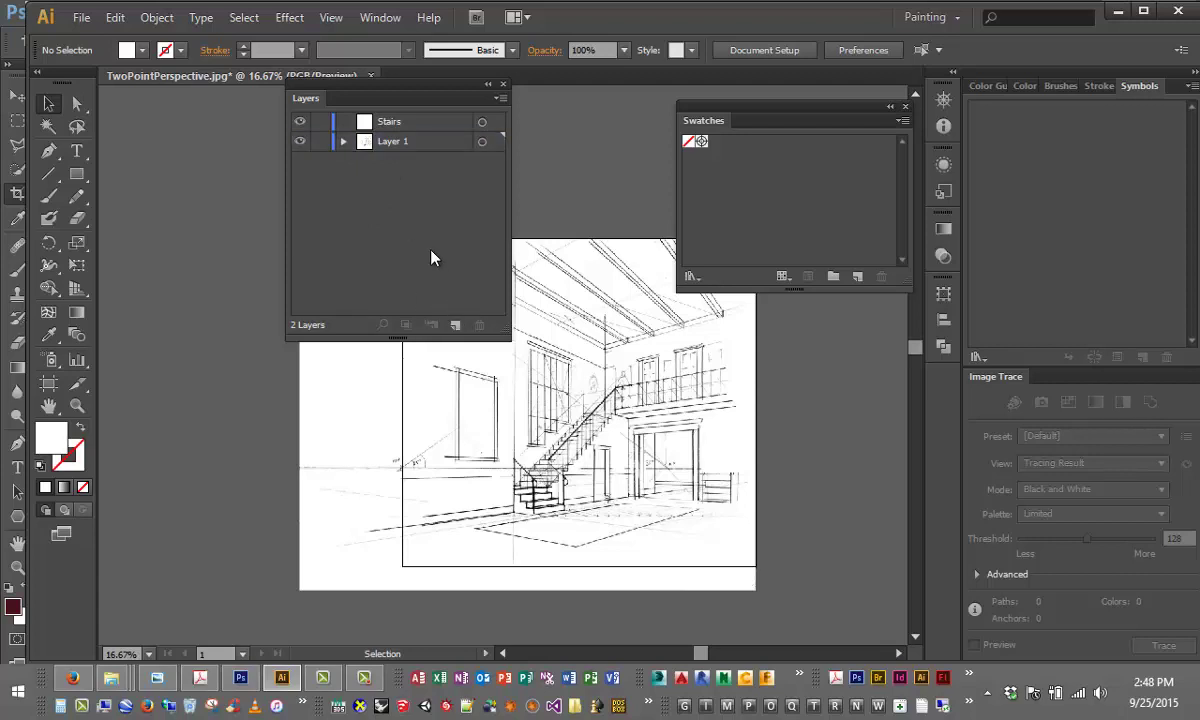
{"action": "left_click", "coordinate": [453, 326]}
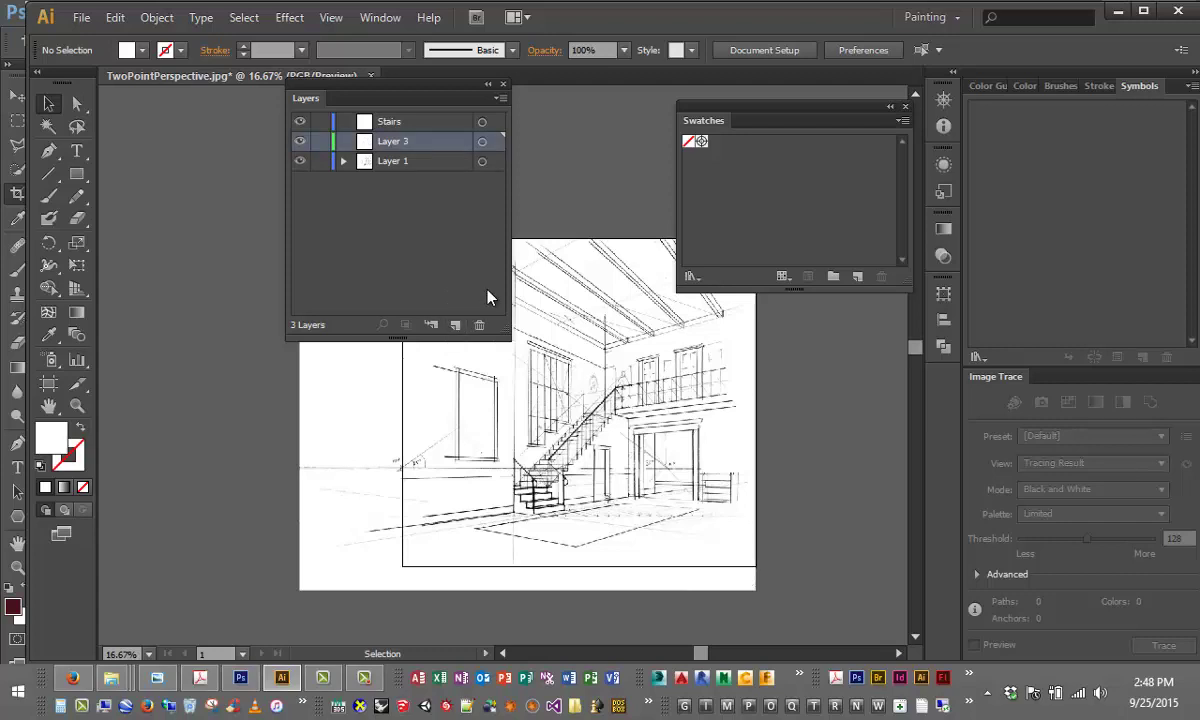
- Rename the new Layer 3 to 'Window'
{"action": "double_click", "coordinate": [395, 141]}
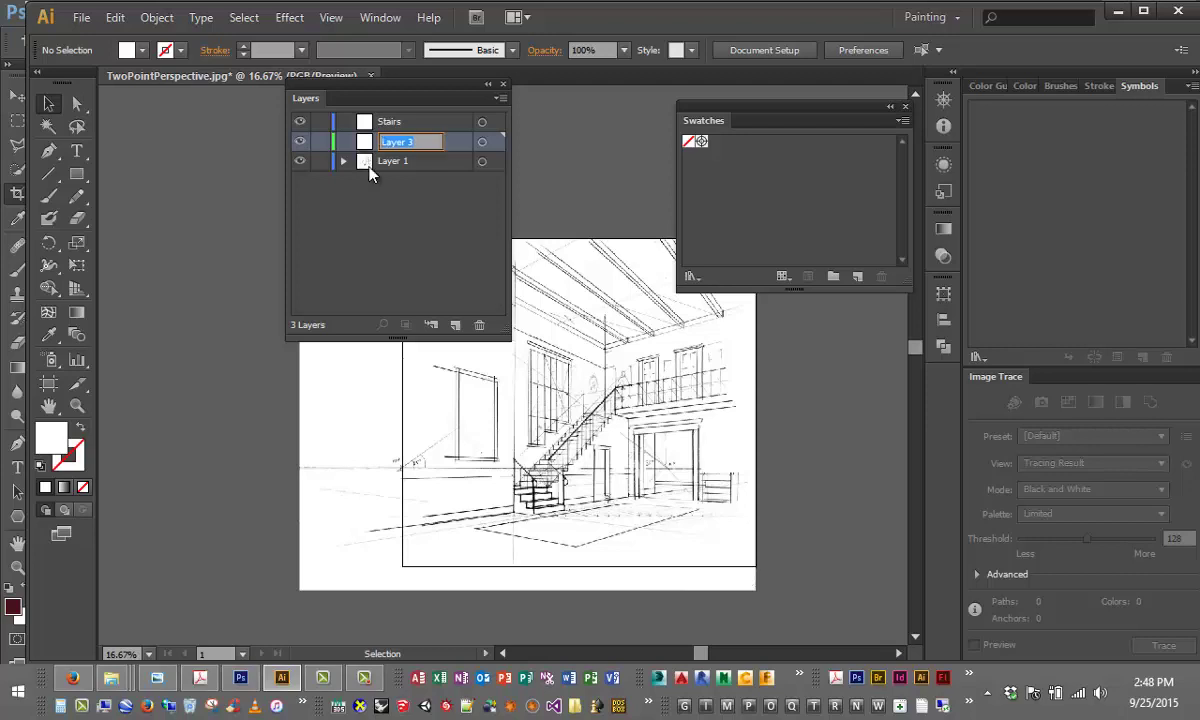
{"action": "key", "text": "BackSpace"}
{"action": "type", "text": "Window"}
{"action": "key", "text": "Return"}
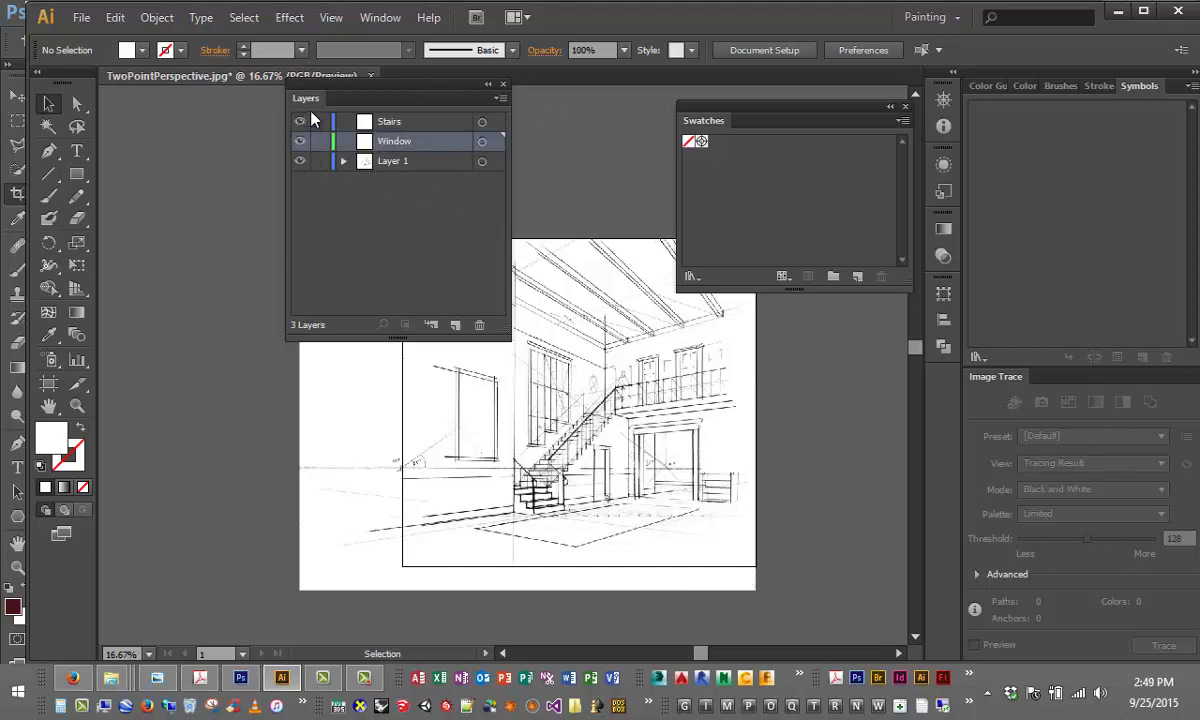
- Move the Layers panel to the right, close Swatches, and make Stairs the current layer
{"action": "left_click_drag", "start_coordinate": [312, 100], "coordinate": [840, 200]}
{"action": "left_click", "coordinate": [905, 106]}
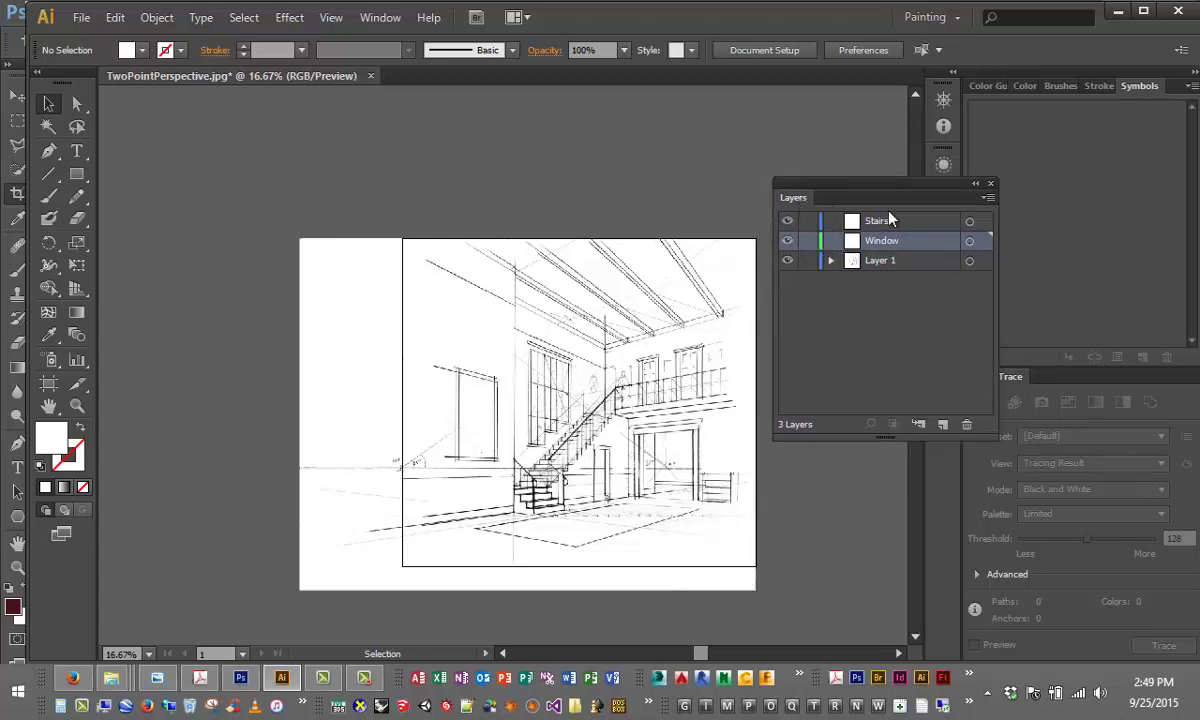
{"action": "left_click", "coordinate": [507, 513]}
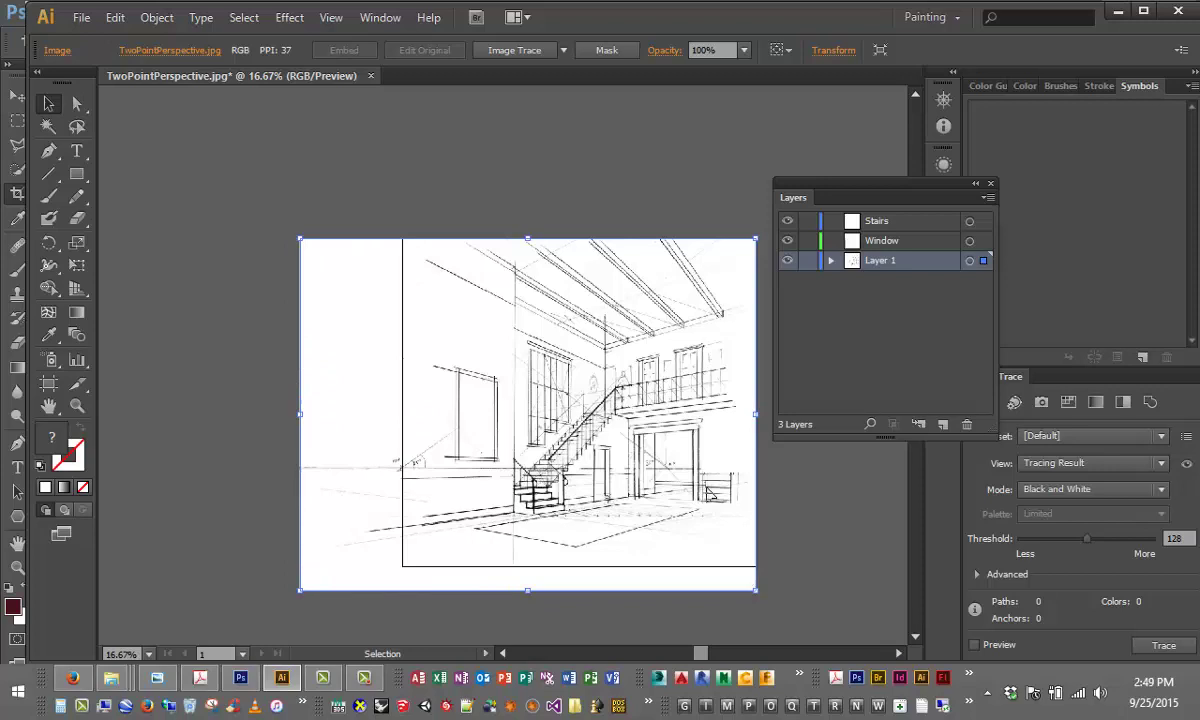
{"action": "left_click", "coordinate": [826, 243]}
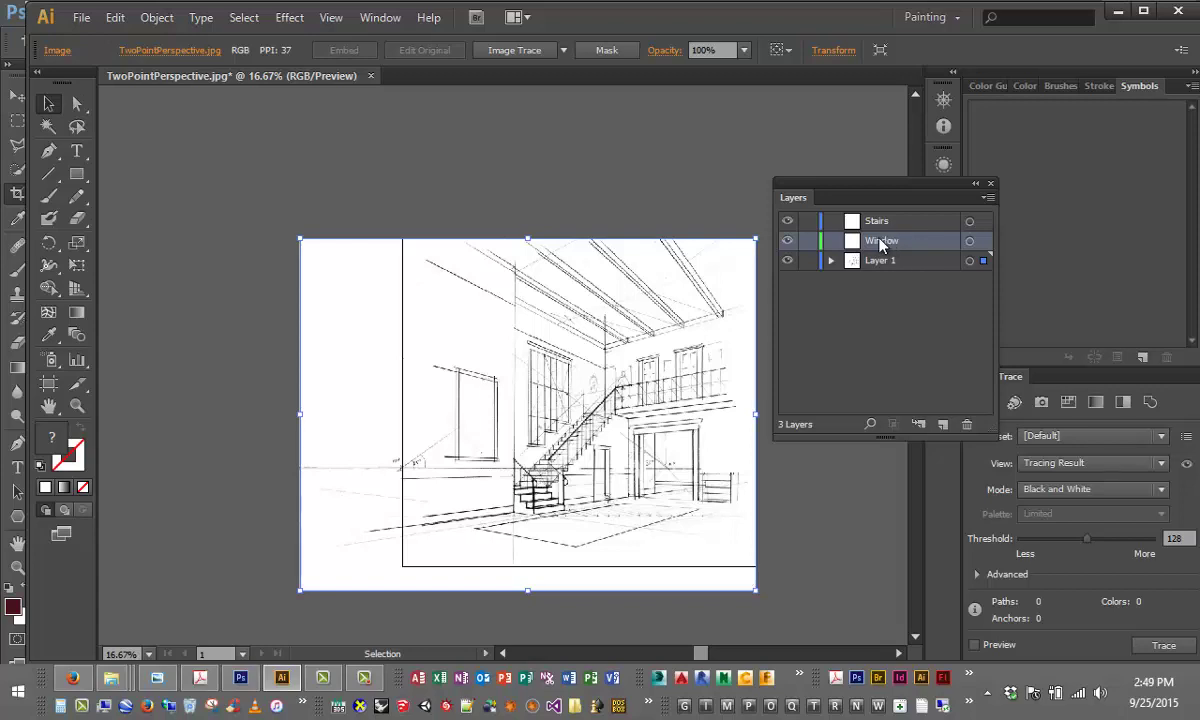
{"action": "left_click", "coordinate": [821, 226]}
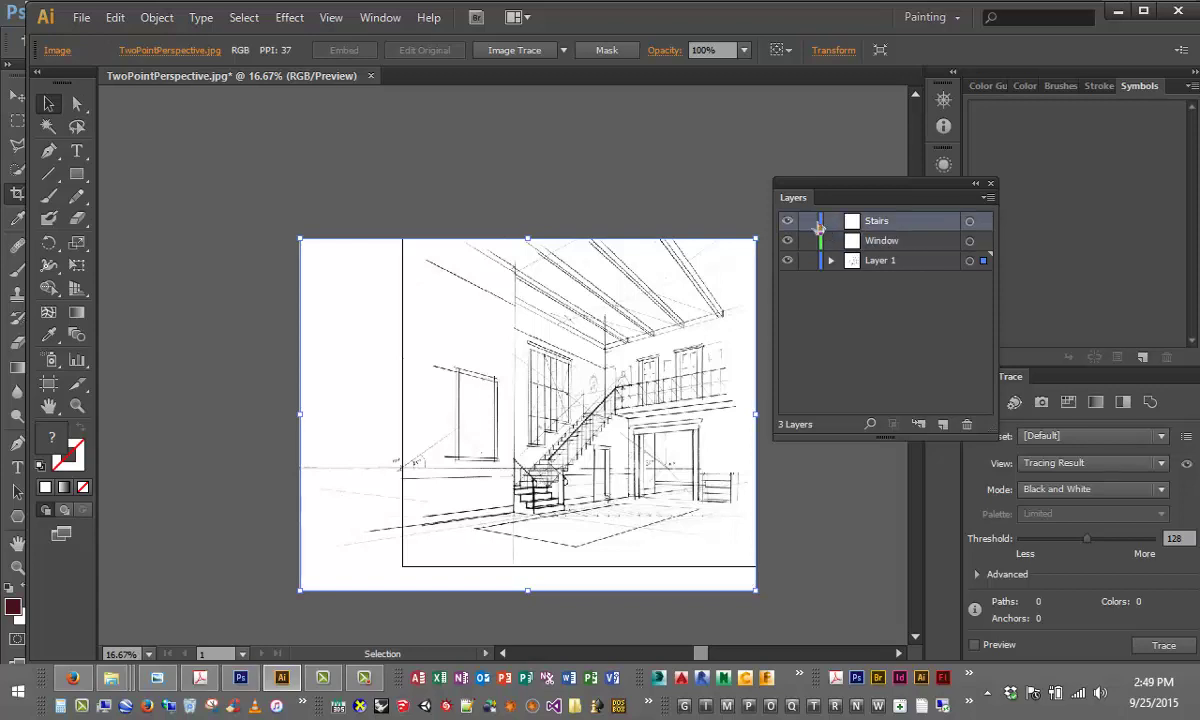
{"action": "left_click", "coordinate": [808, 221]}
- Set the Stairs layer colour to Light Red in Layer Options
{"action": "double_click", "coordinate": [942, 222]}
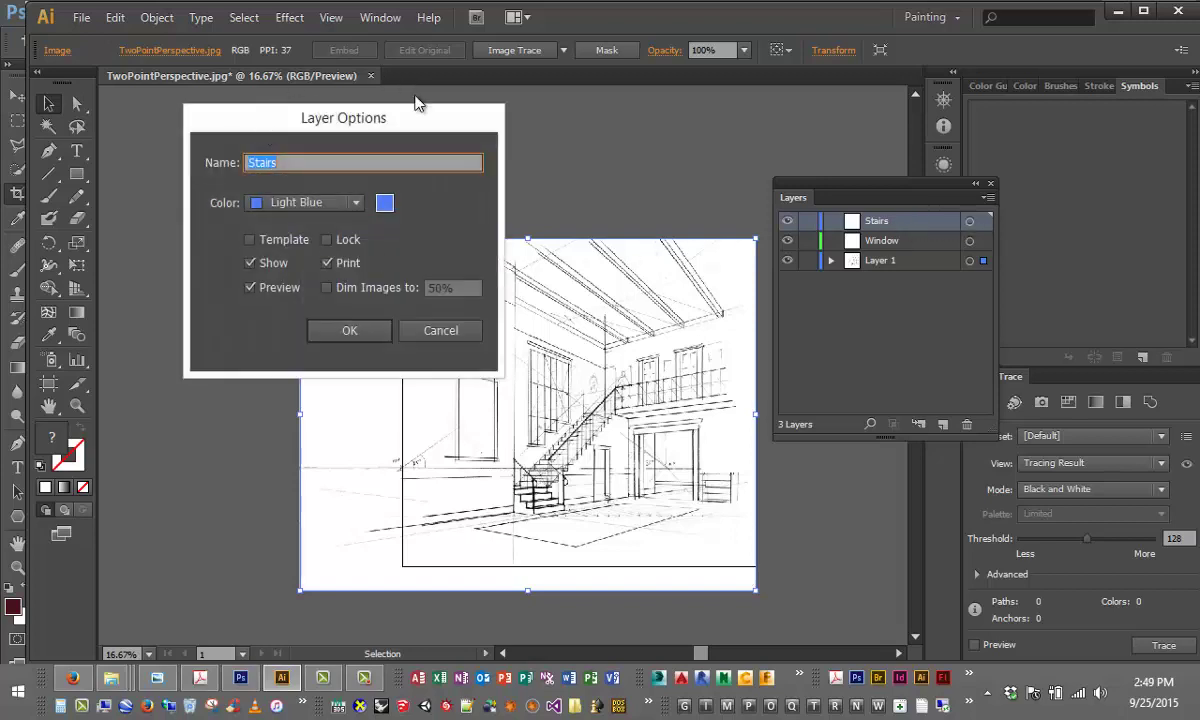
{"action": "left_click", "coordinate": [358, 204]}
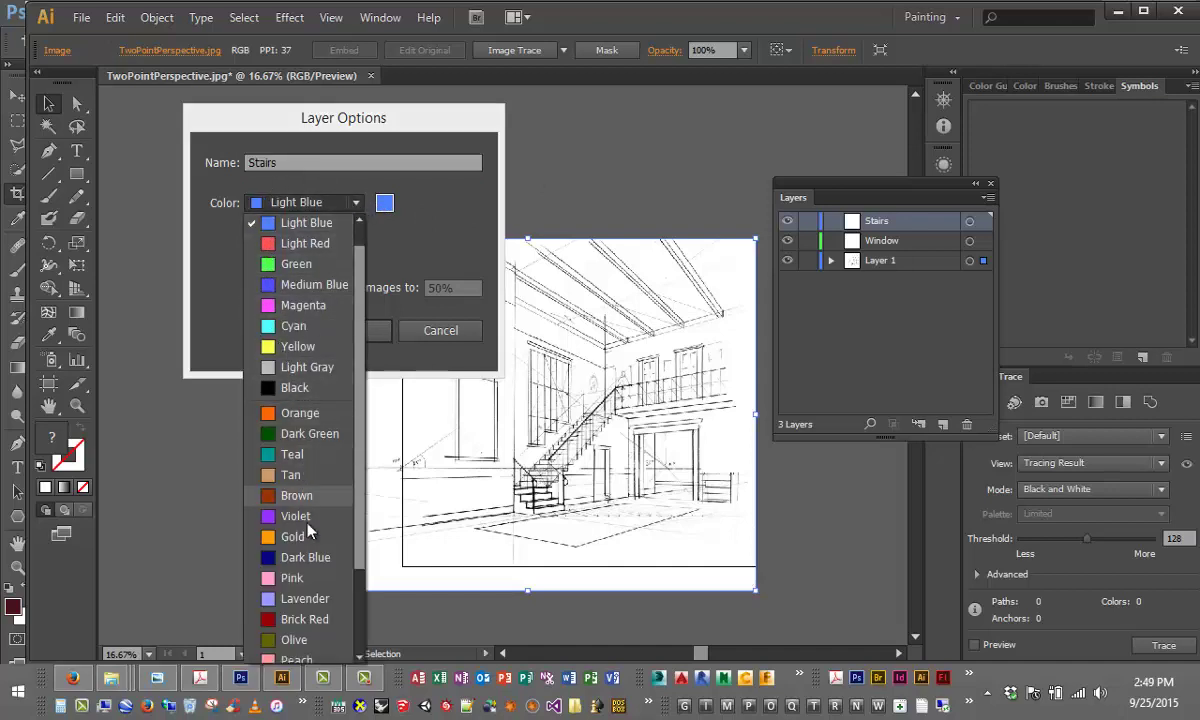
{"action": "left_click", "coordinate": [285, 243]}
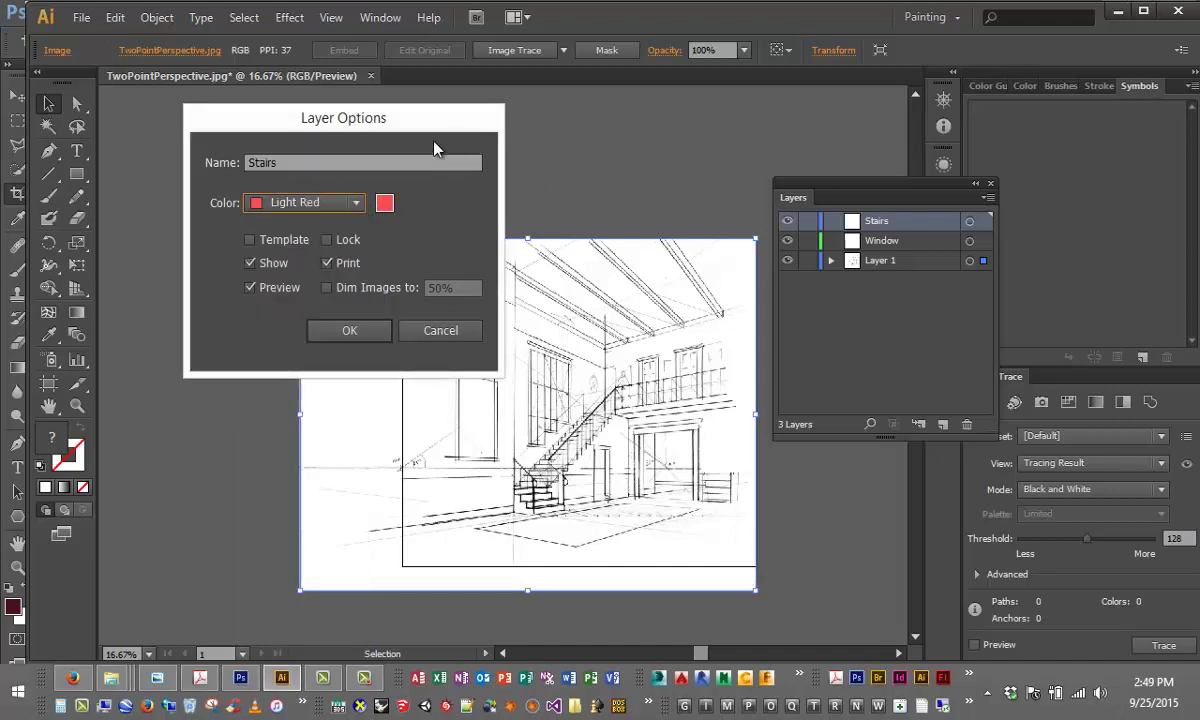
{"action": "left_click", "coordinate": [345, 330]}
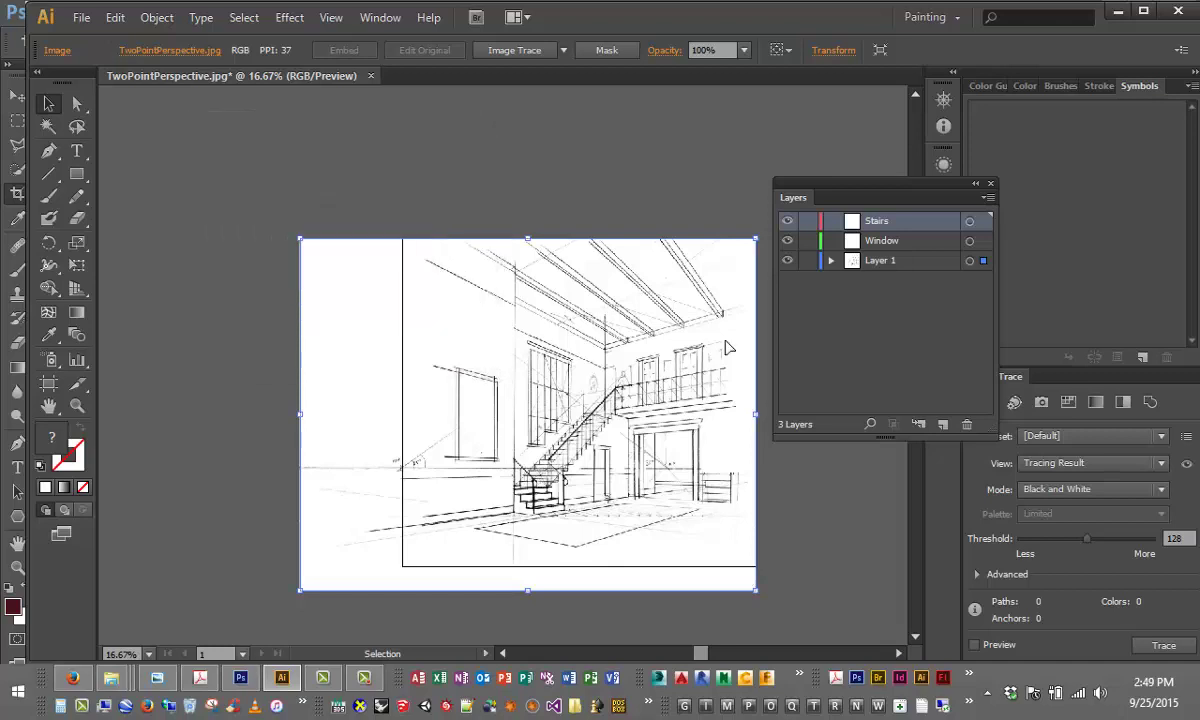
- Set Layer 1's colour to Magenta and deselect the sketch image
{"action": "double_click", "coordinate": [915, 261]}
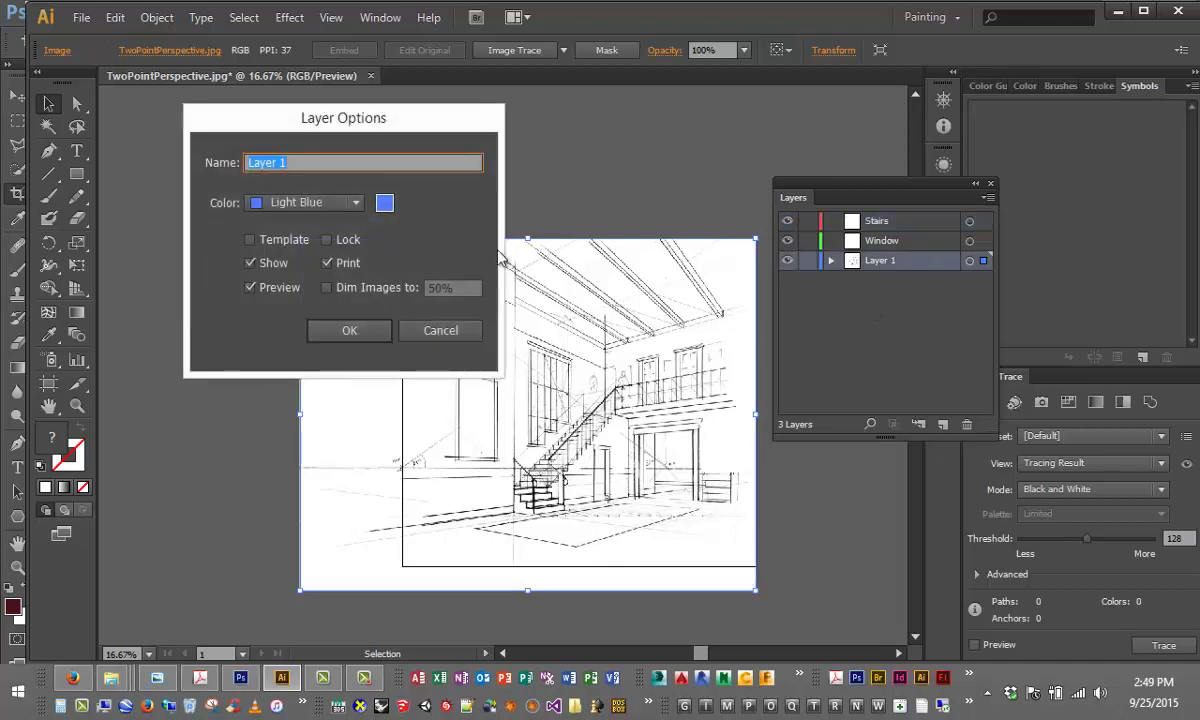
{"action": "left_click", "coordinate": [310, 202]}
{"action": "left_click", "coordinate": [288, 297]}
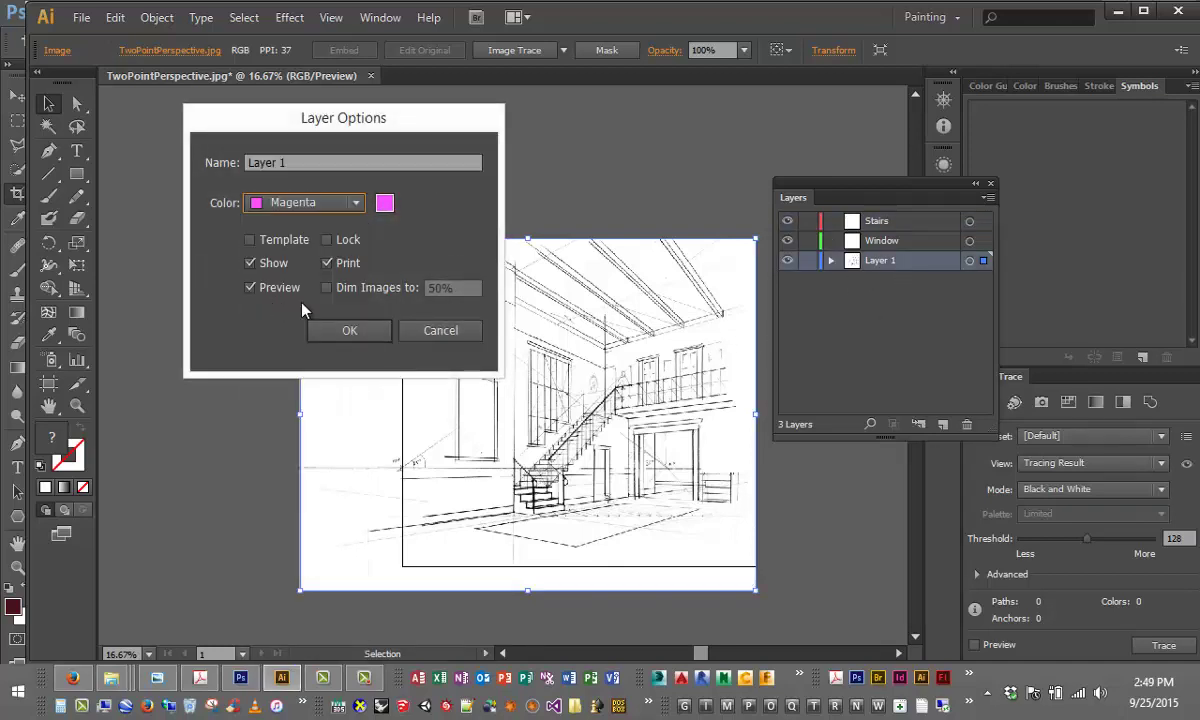
{"action": "left_click", "coordinate": [372, 331]}
{"action": "left_click", "coordinate": [585, 146]}
{"action": "left_click", "coordinate": [405, 245]}
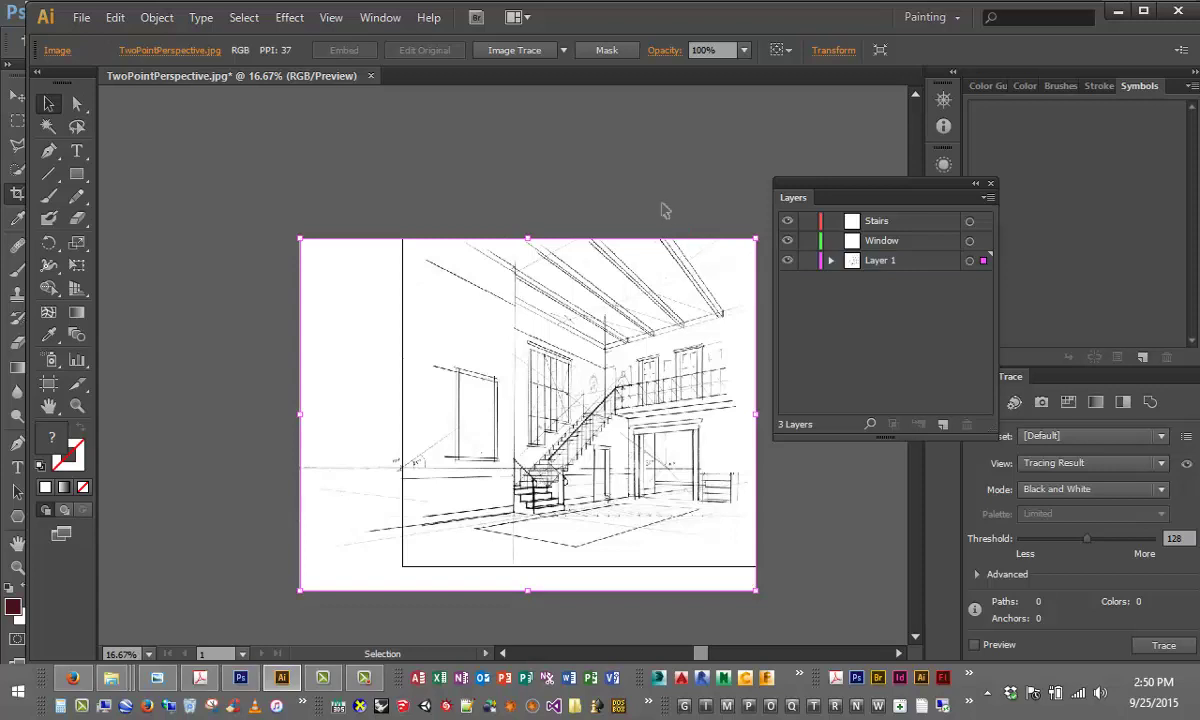
{"action": "left_click", "coordinate": [533, 146]}
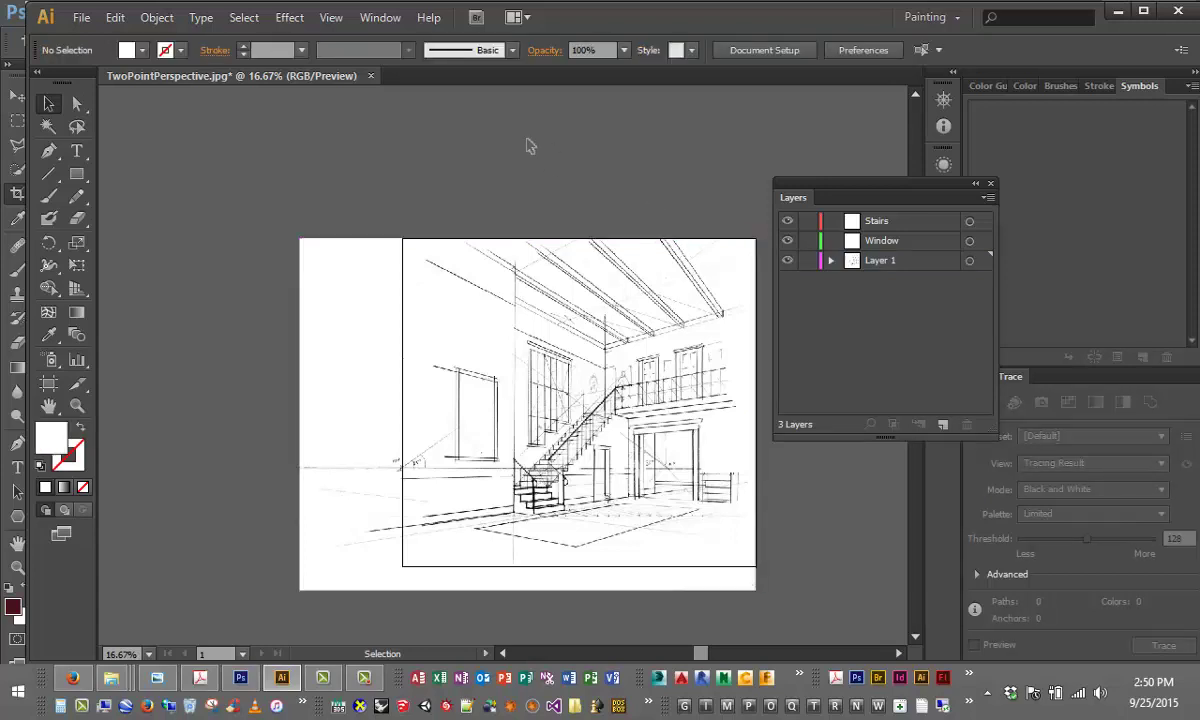